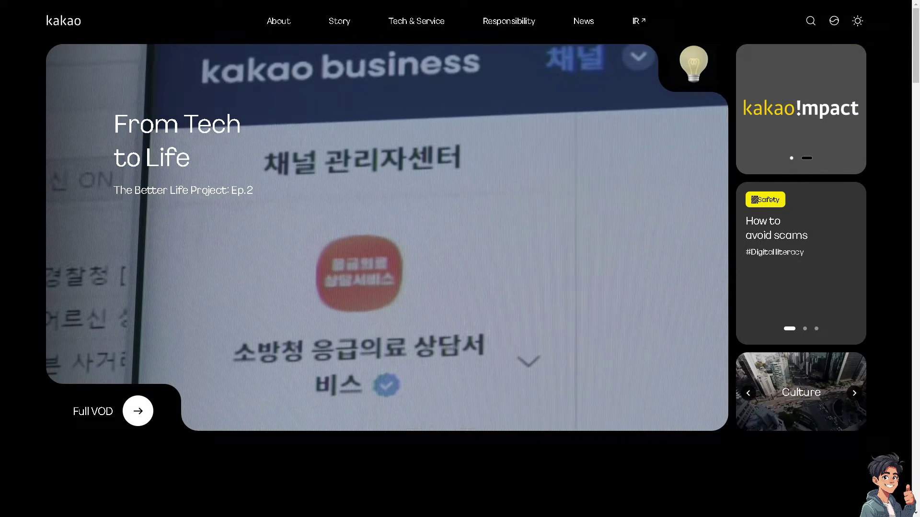
scroll(461, 259, "down", 5)
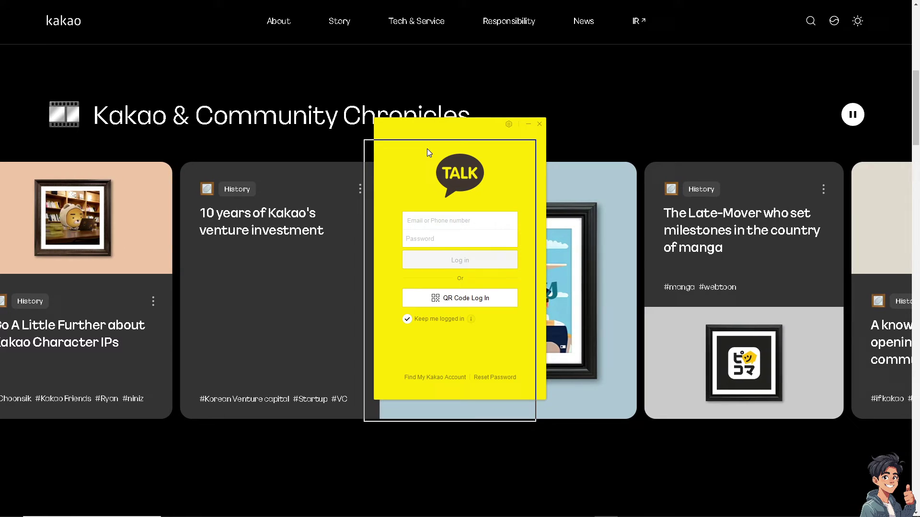
Nudge the KakaoTalk login window about five pixels lower.
left_click_drag(427, 149, 427, 152)
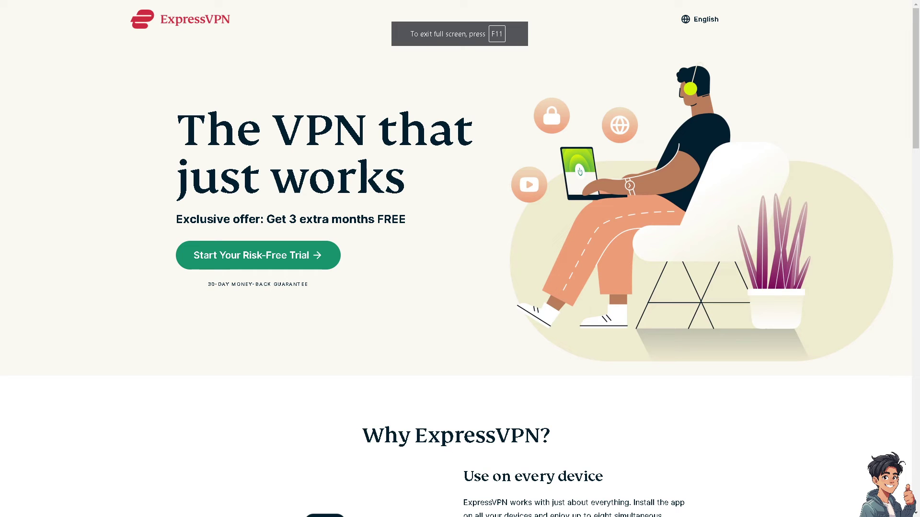
scroll(432, 269, "down", 2)
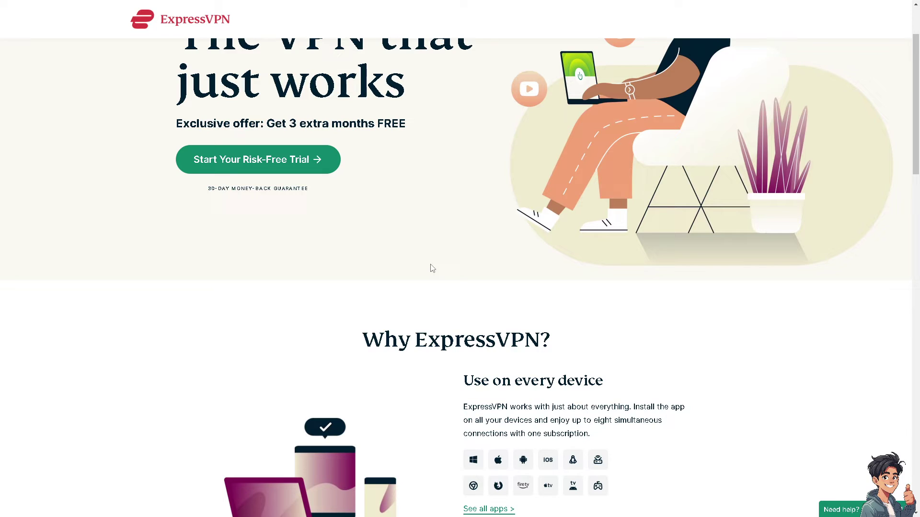
scroll(432, 267, "down", 2)
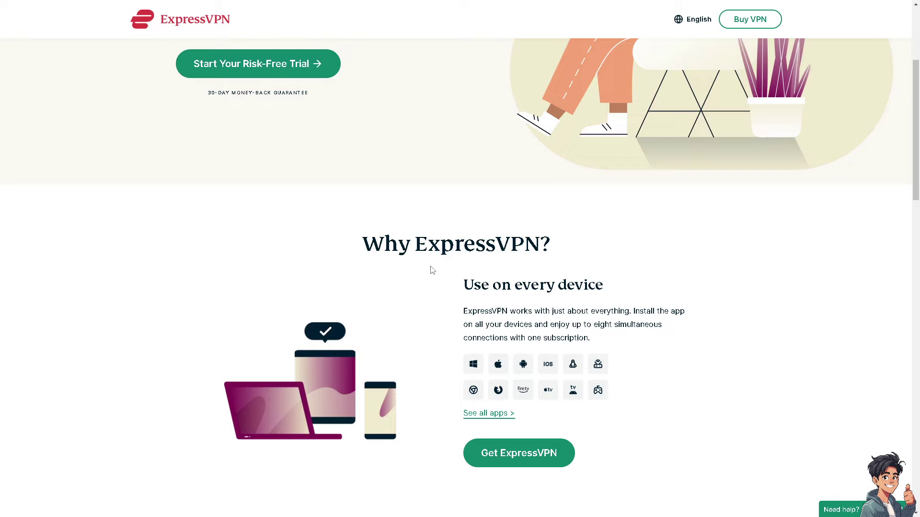
scroll(432, 269, "down", 1)
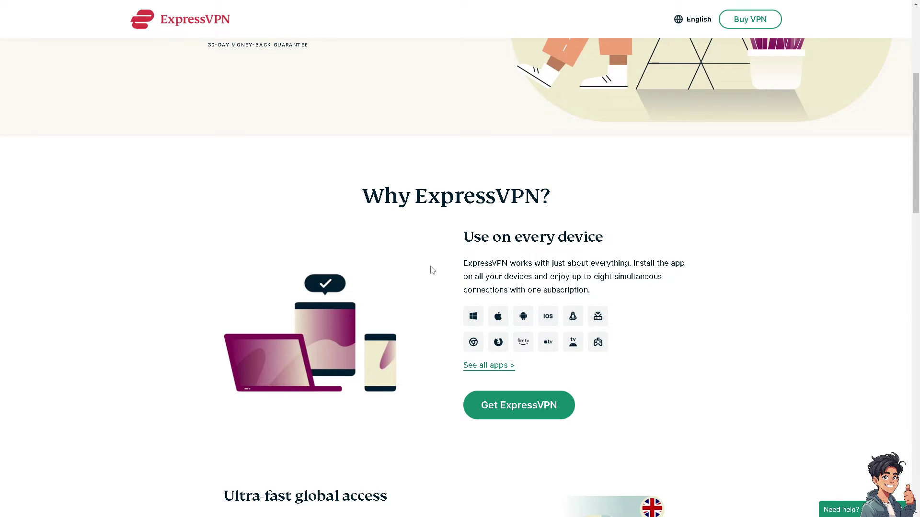
scroll(432, 270, "down", 2)
scroll(431, 269, "down", 2)
scroll(431, 270, "down", 2)
scroll(431, 270, "down", 2)
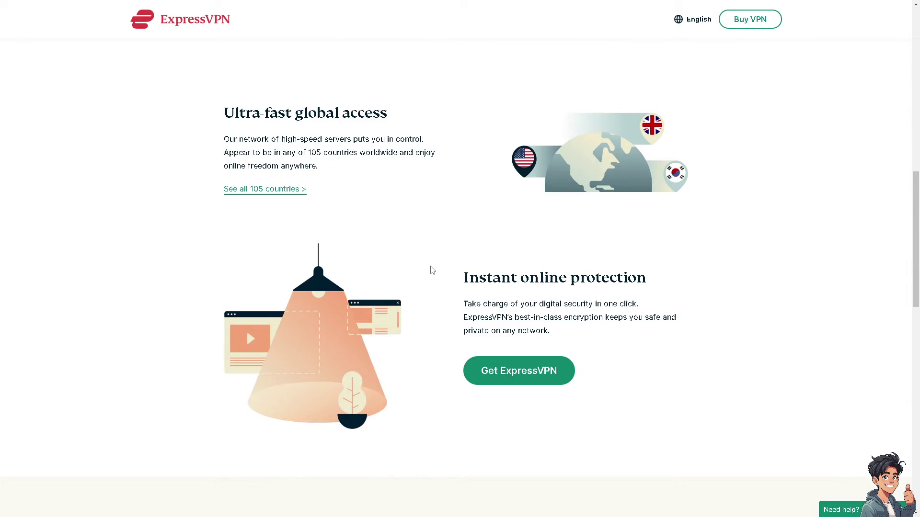
scroll(432, 270, "down", 2)
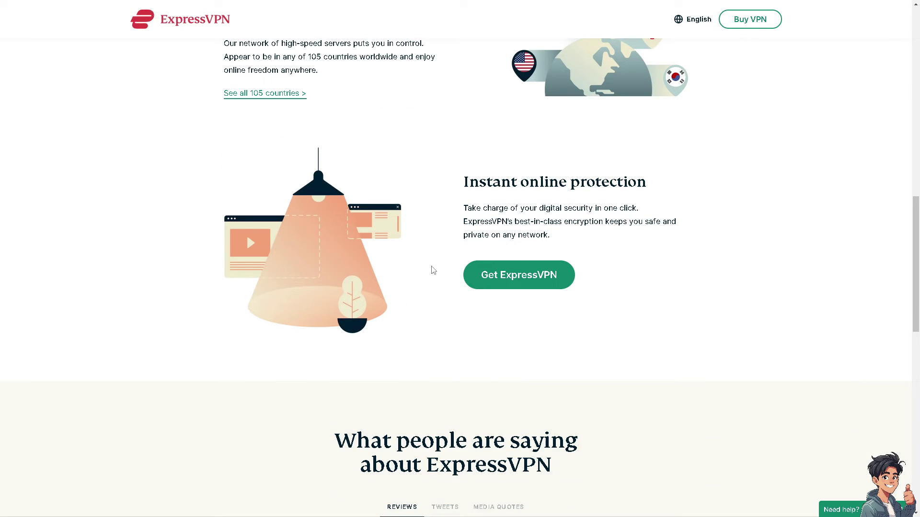
scroll(432, 270, "down", 3)
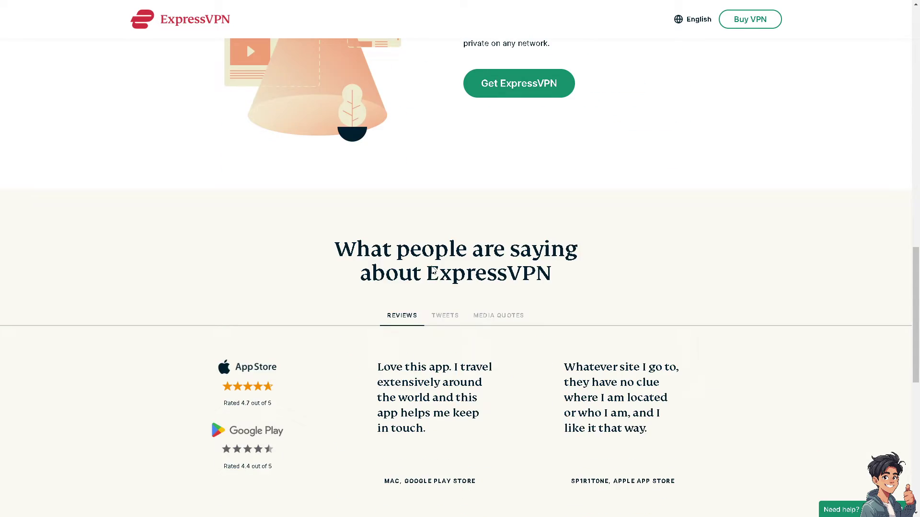
scroll(432, 269, "down", 2)
scroll(432, 269, "down", 2)
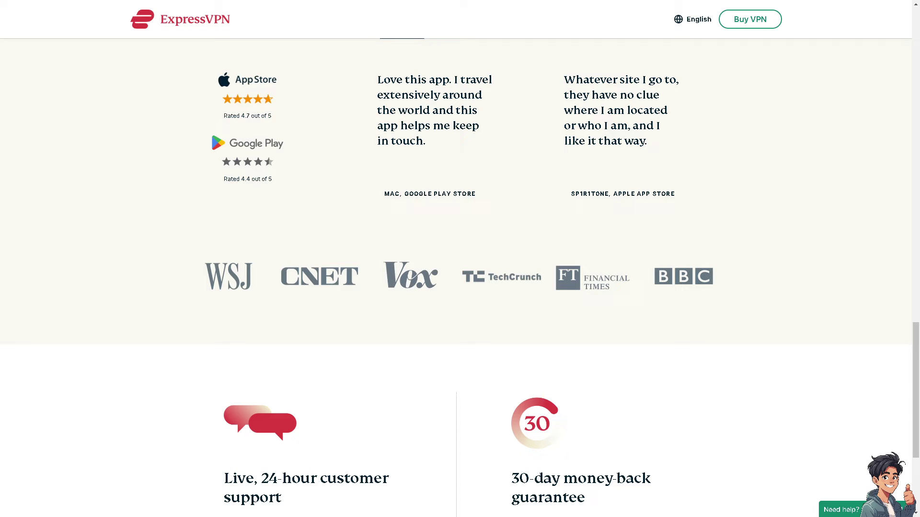
scroll(343, 264, "up", 3)
scroll(344, 264, "up", 5)
scroll(344, 264, "up", 4)
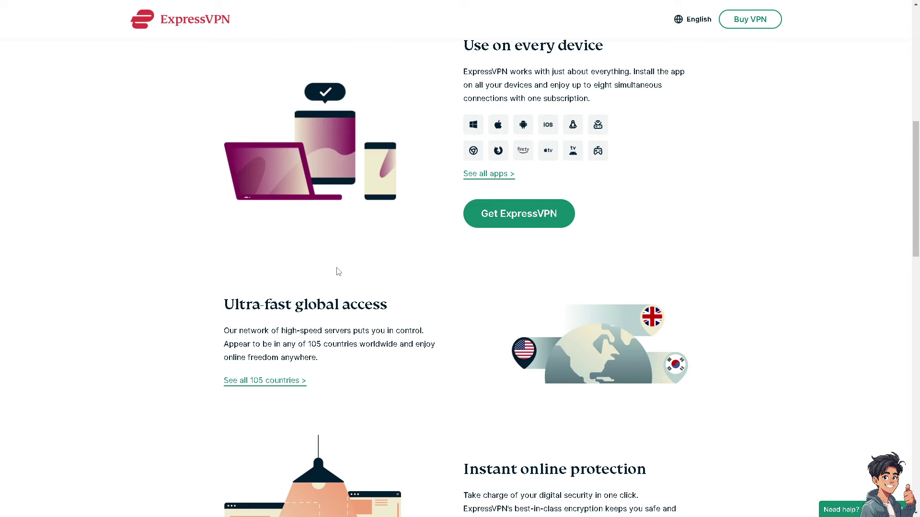
scroll(344, 264, "up", 6)
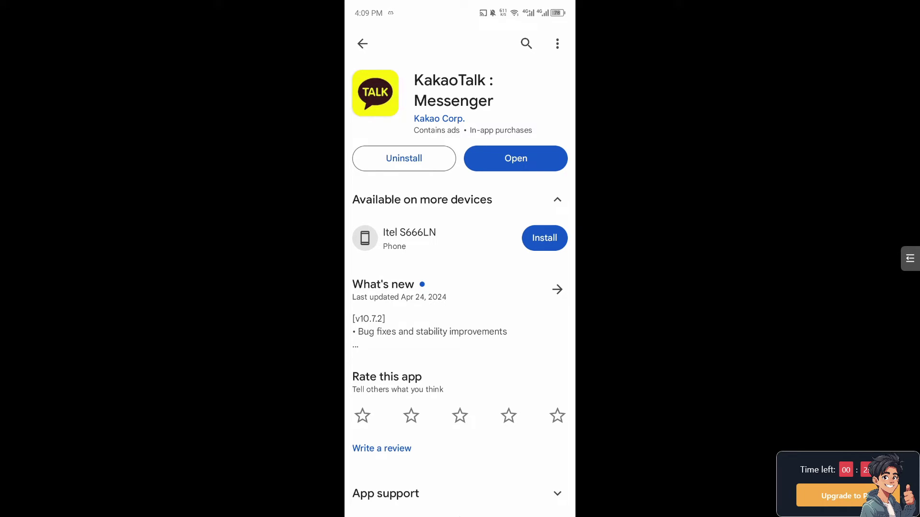
Launch KakaoTalk from its Play Store page and answer the notification permission prompt.
left_click(515, 158)
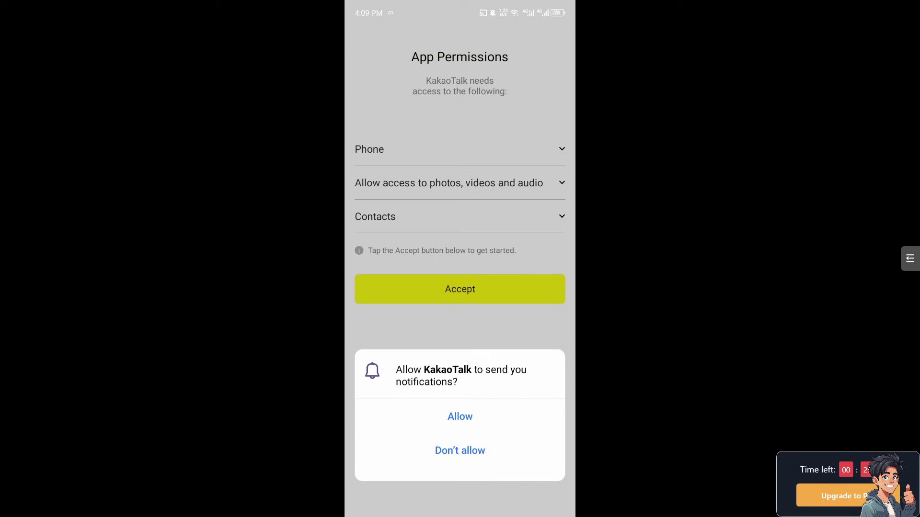
left_click(460, 416)
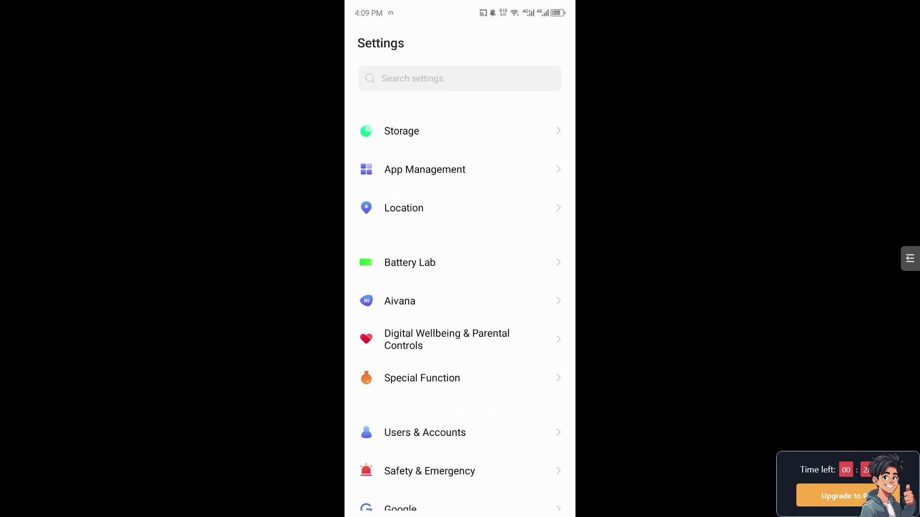
Find KakaoTalk via a 'Kaka' search in App Management's app list and open its Storage & cache page.
left_click(424, 169)
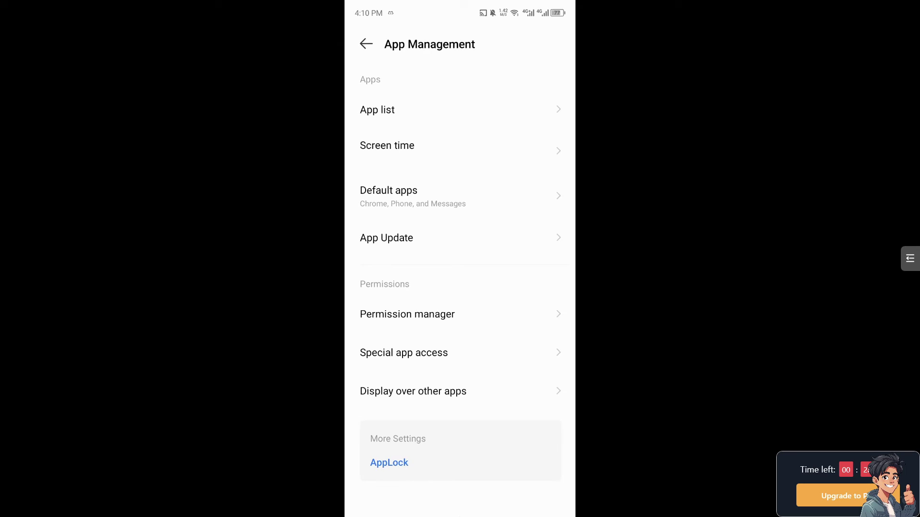
left_click(460, 110)
left_click(459, 80)
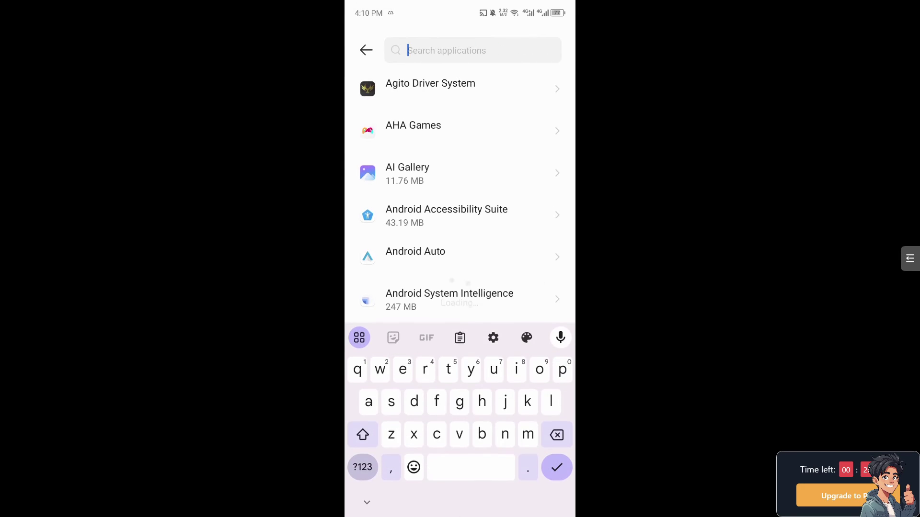
type("Kaka")
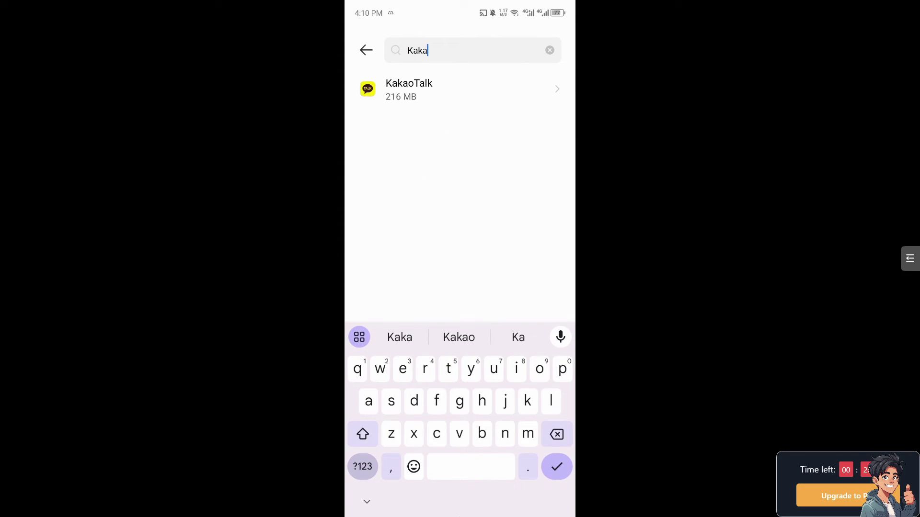
left_click(460, 89)
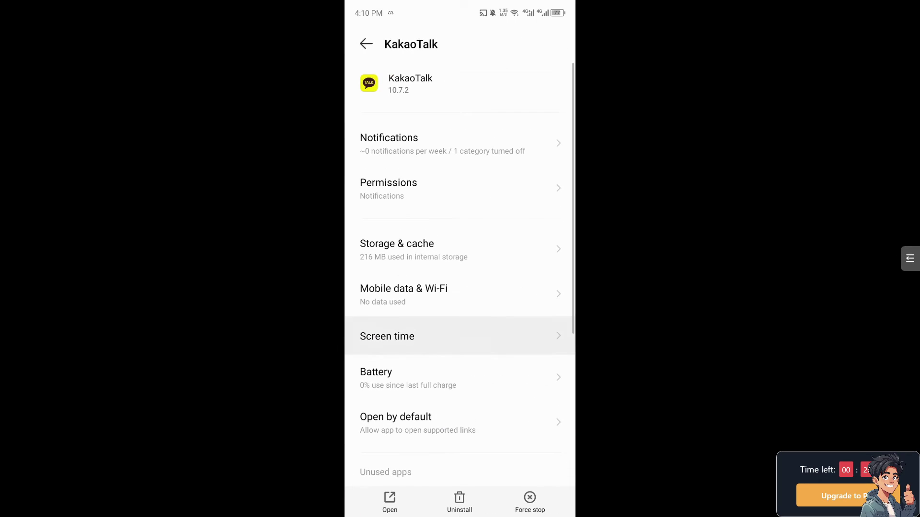
scroll(460, 288, "down", 5)
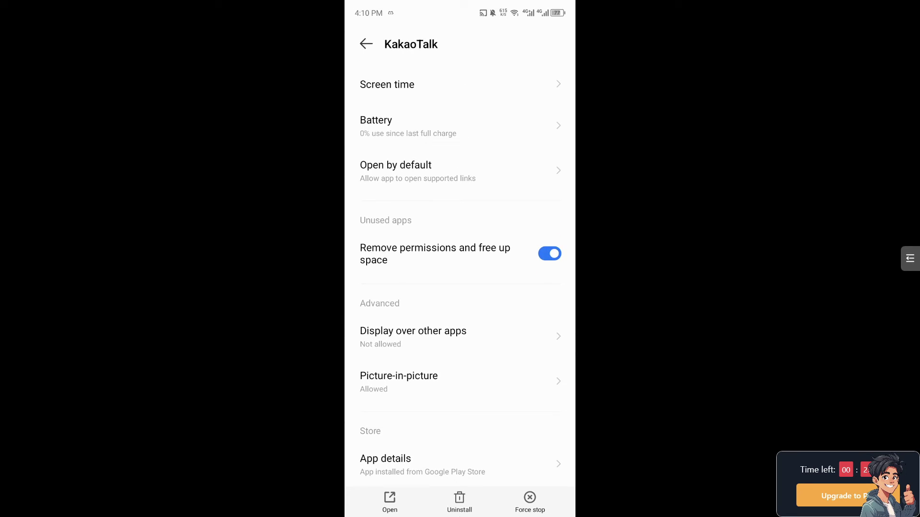
left_click_drag(446, 254, 445, 216)
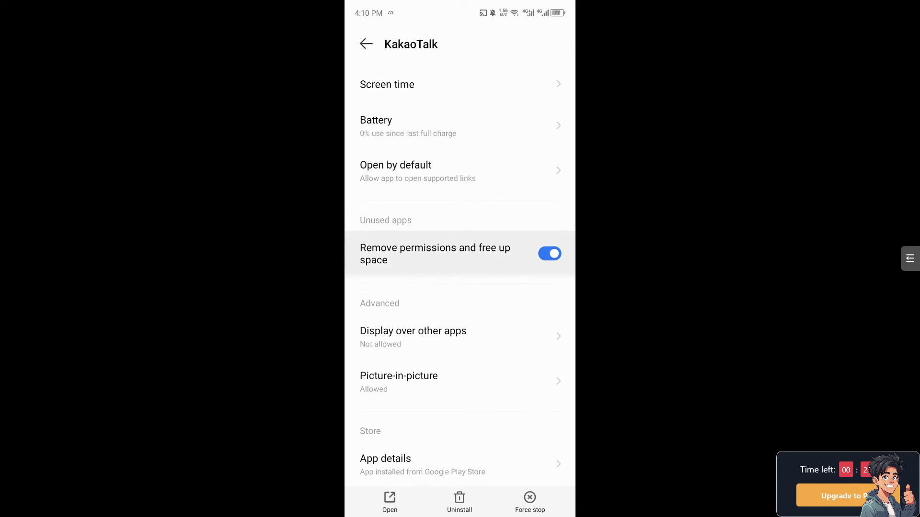
left_click_drag(445, 254, 445, 352)
scroll(460, 259, "up", 3)
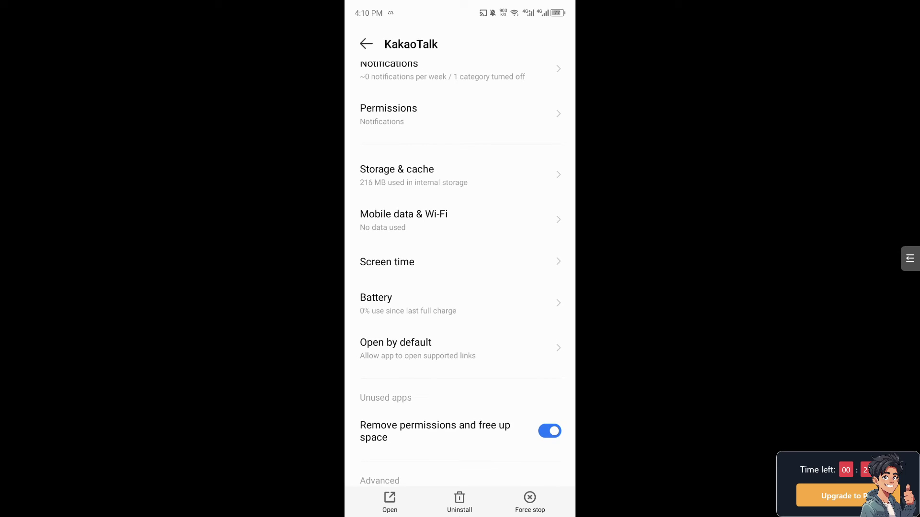
left_click(446, 175)
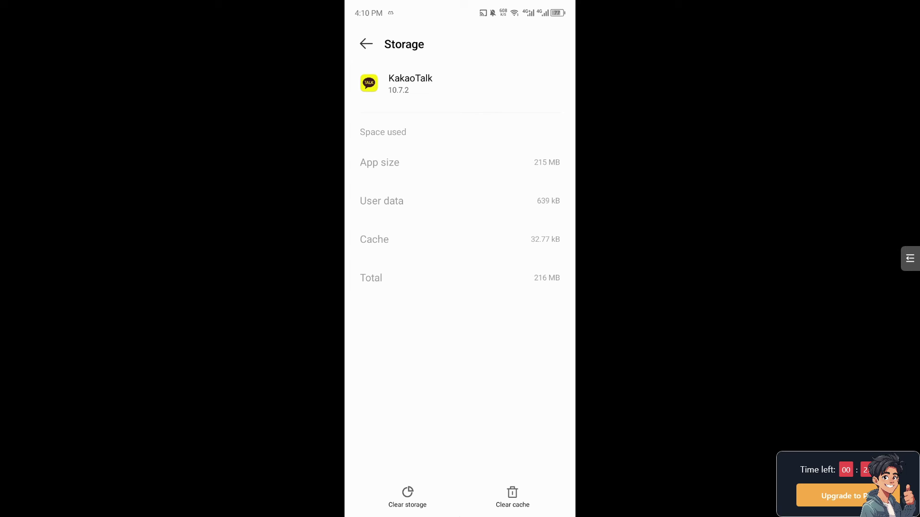
Clear KakaoTalk's 32.77 kB cache on its Storage page.
left_click(512, 496)
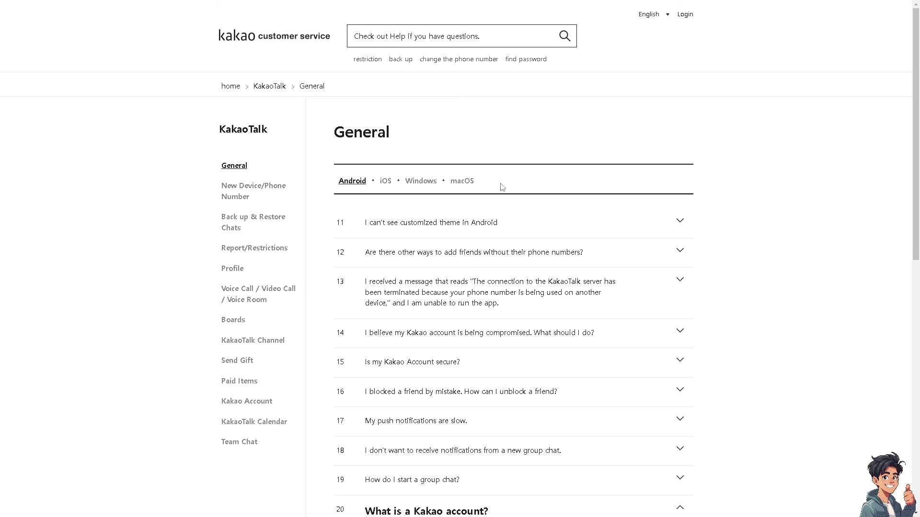
Search Kakao customer service for 'How to Fix KakaoTalk Login Problem'.
left_click(462, 36)
type("How to Fix KakaoTalk Login Problem")
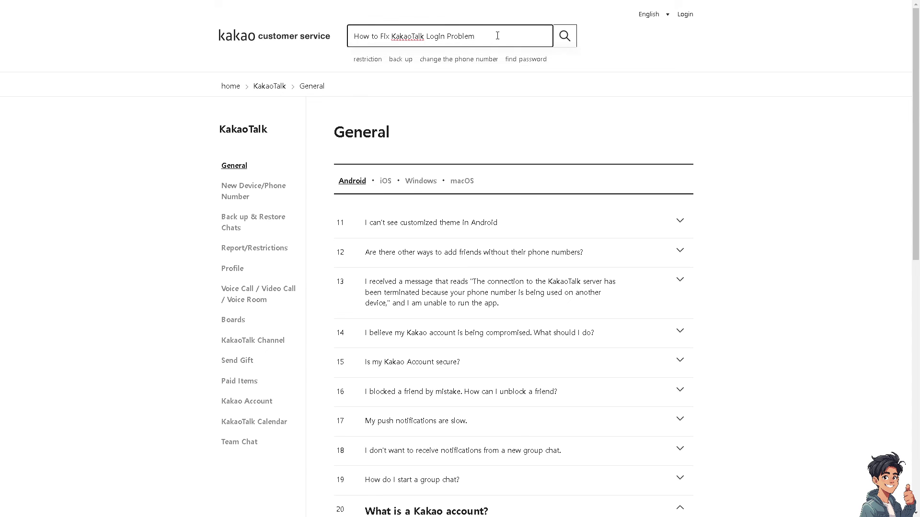
left_click(565, 36)
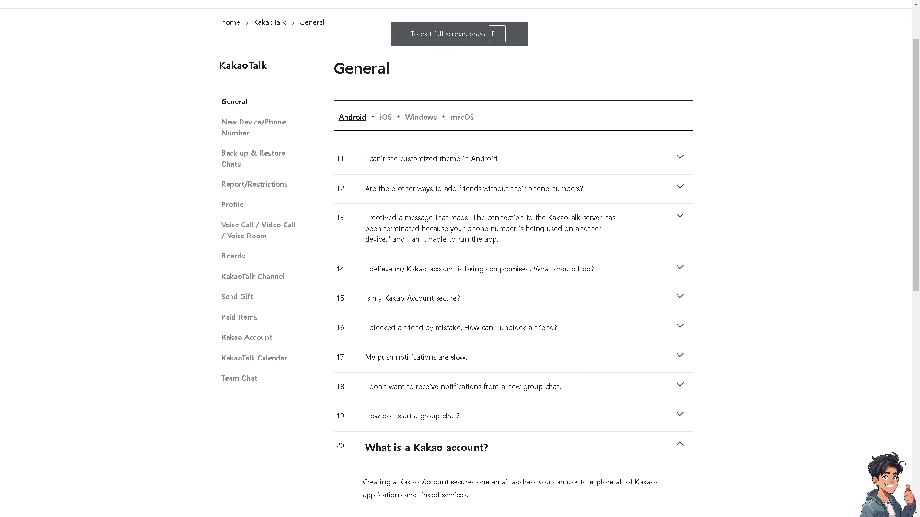
Switch the help sidebar to KakaoTalk's Team Chat FAQ category.
left_click(239, 378)
scroll(163, 288, "down", 2)
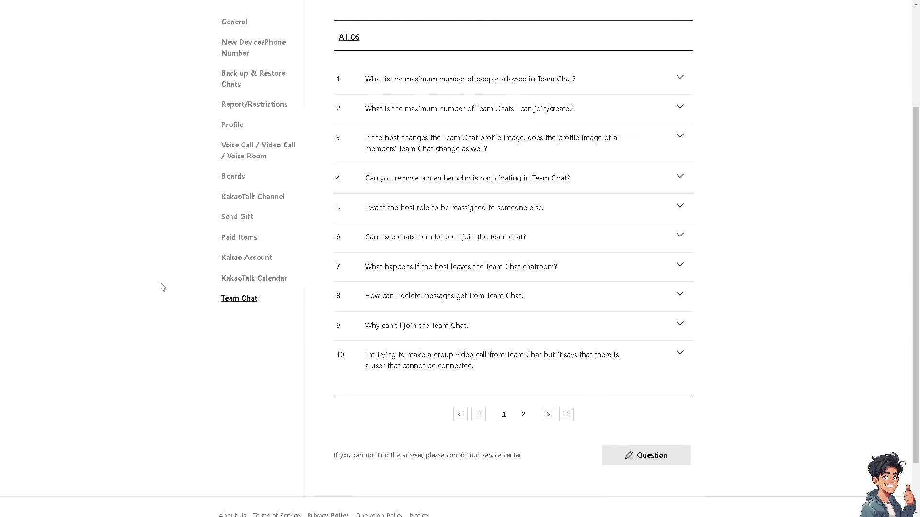
scroll(162, 287, "up", 2)
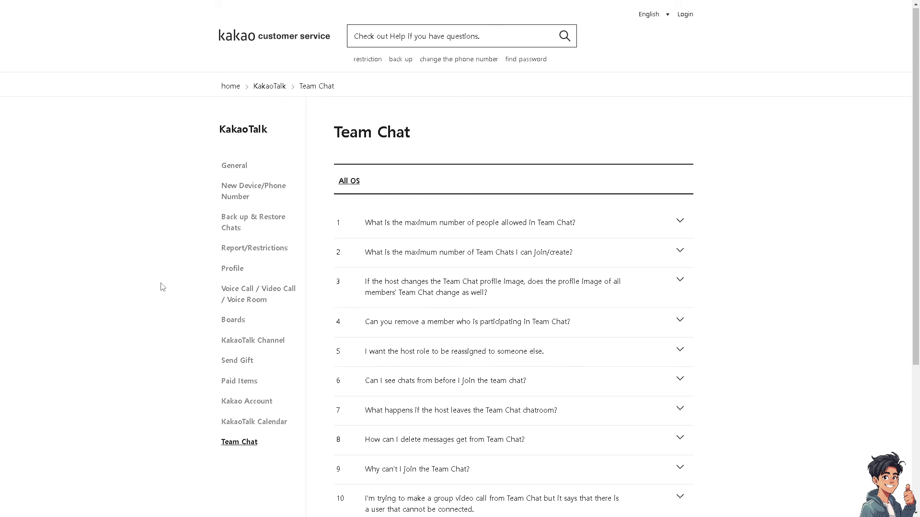